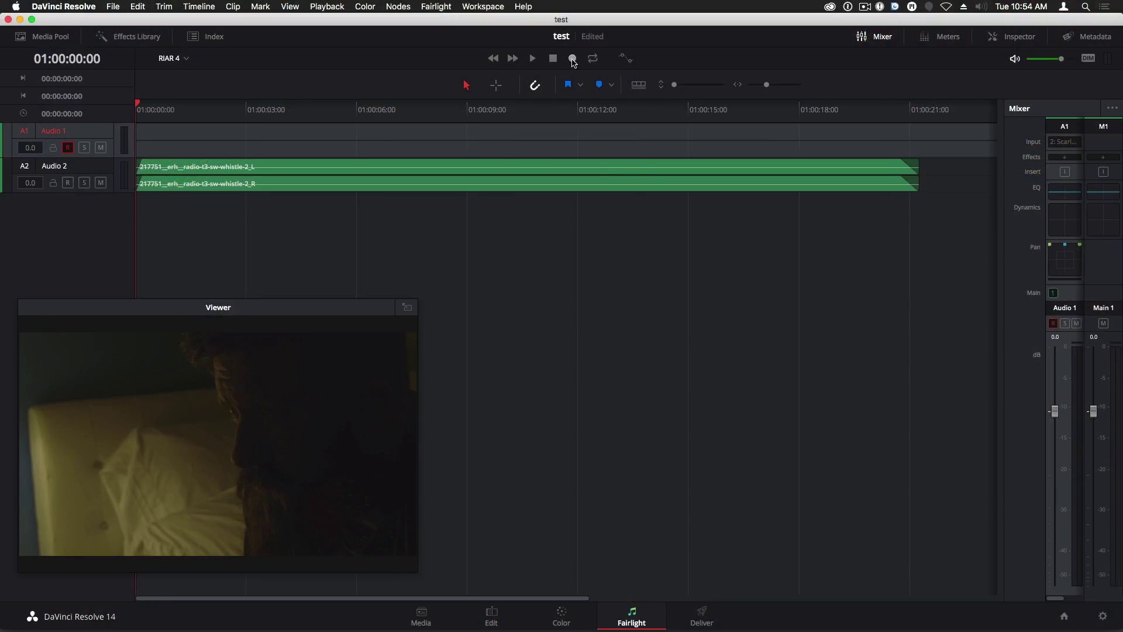
Step: Start recording a take onto the armed Audio 1 track from the transport controls
{"action": "left_click", "coordinate": [573, 59]}
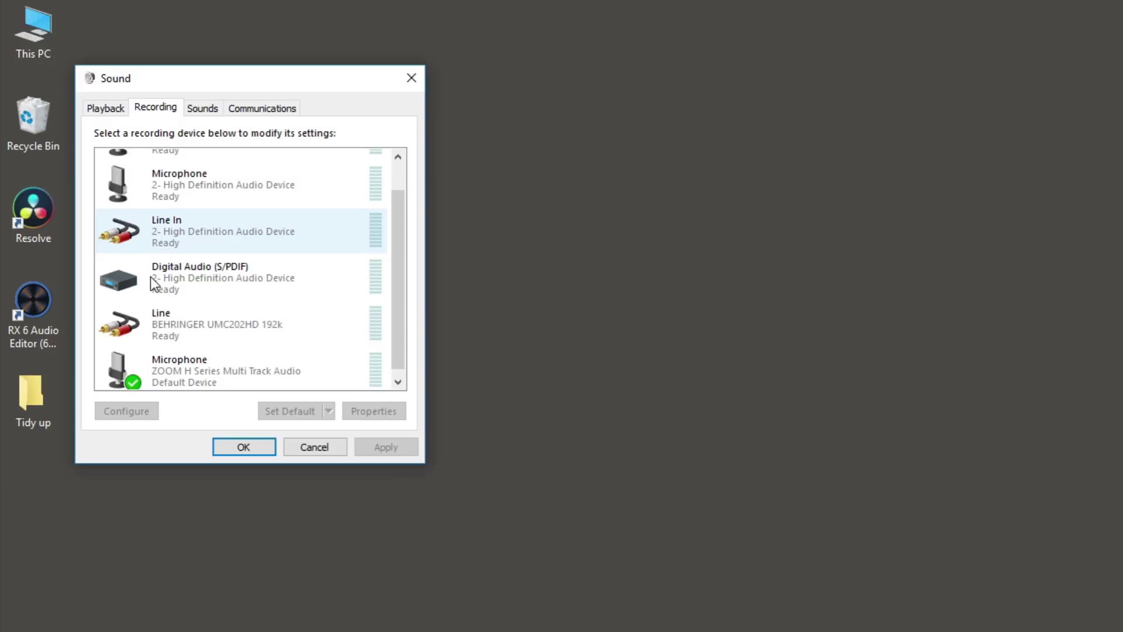
Step: Select the ZOOM H Series Multi Track Audio microphone in the Recording devices list
{"action": "left_click", "coordinate": [168, 359]}
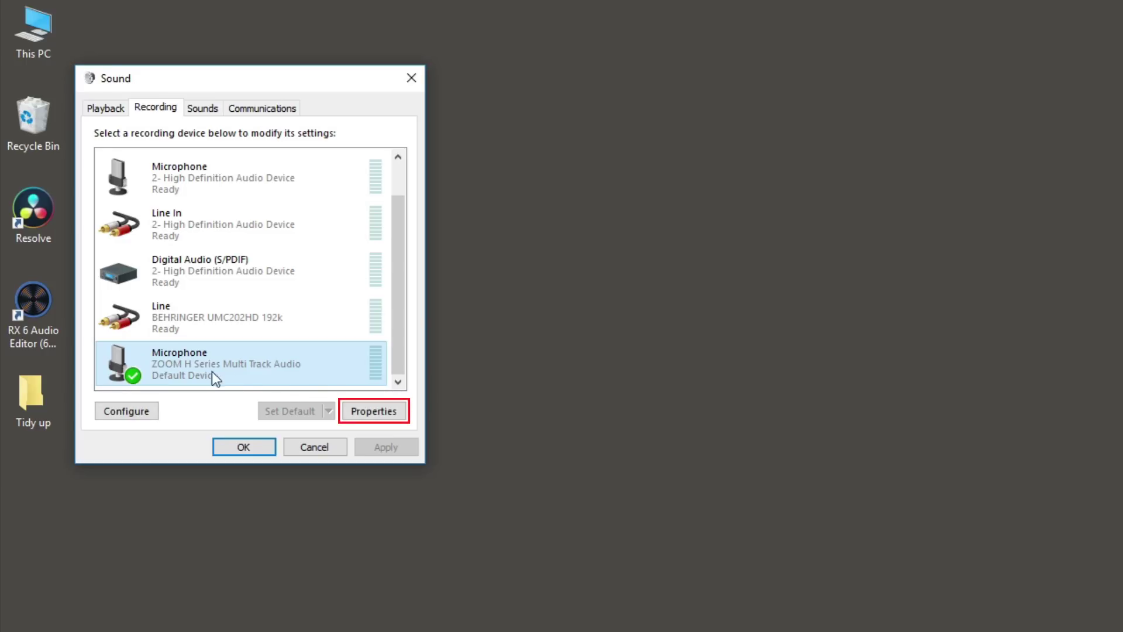
Step: Set the ZOOM microphone's default format to 6 channel, 24 bit, 48000 Hz and confirm
{"action": "left_click", "coordinate": [375, 419]}
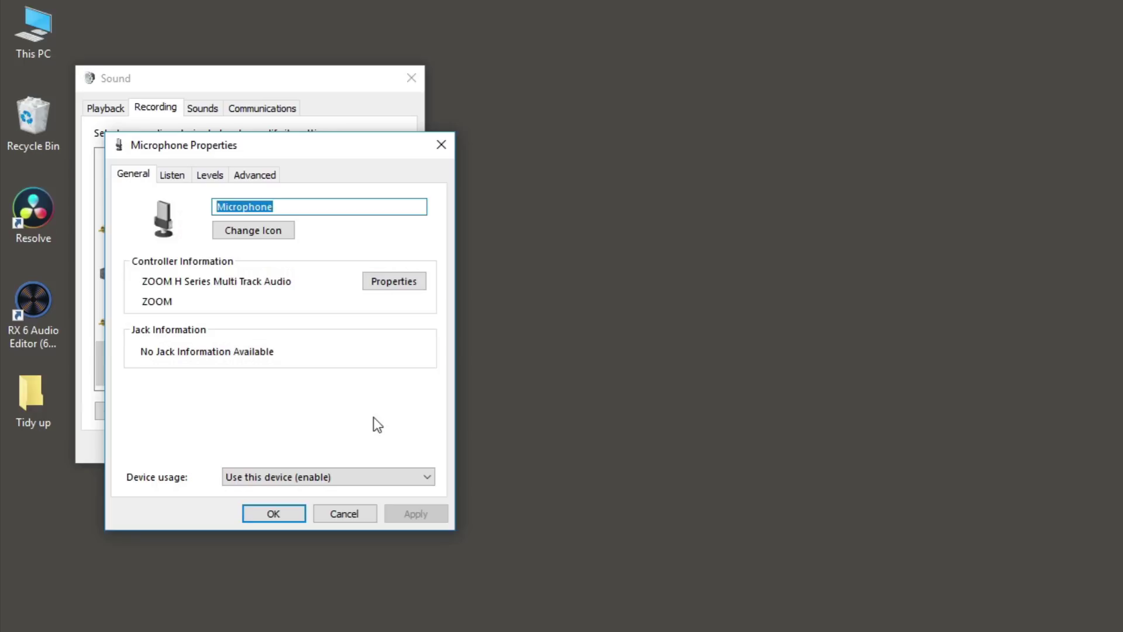
{"action": "left_click", "coordinate": [251, 177]}
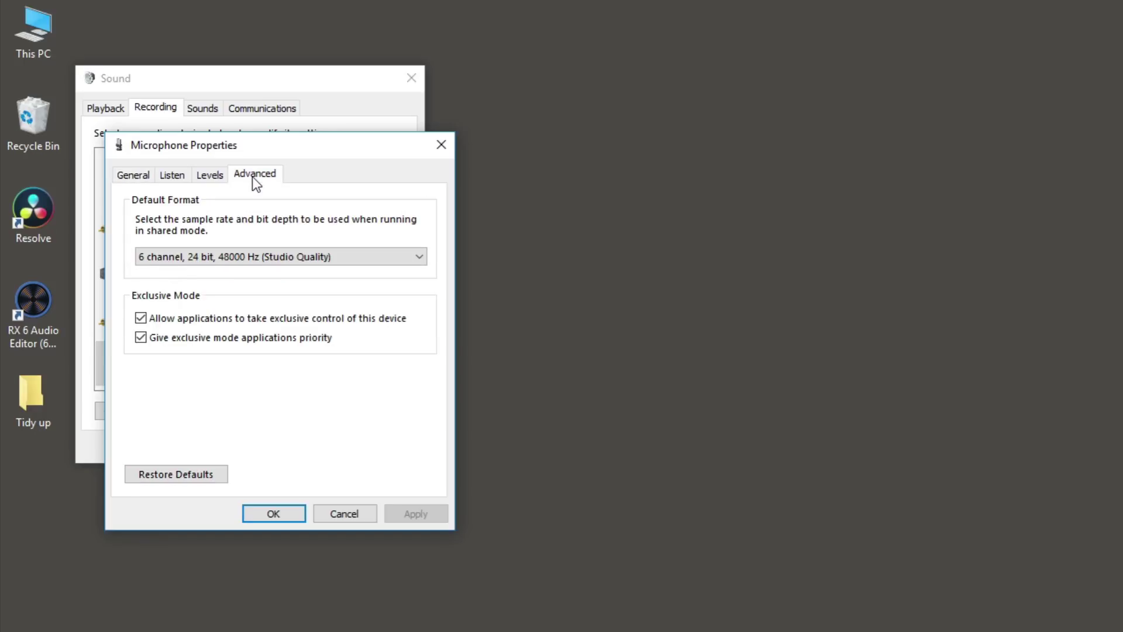
{"action": "left_click", "coordinate": [252, 256]}
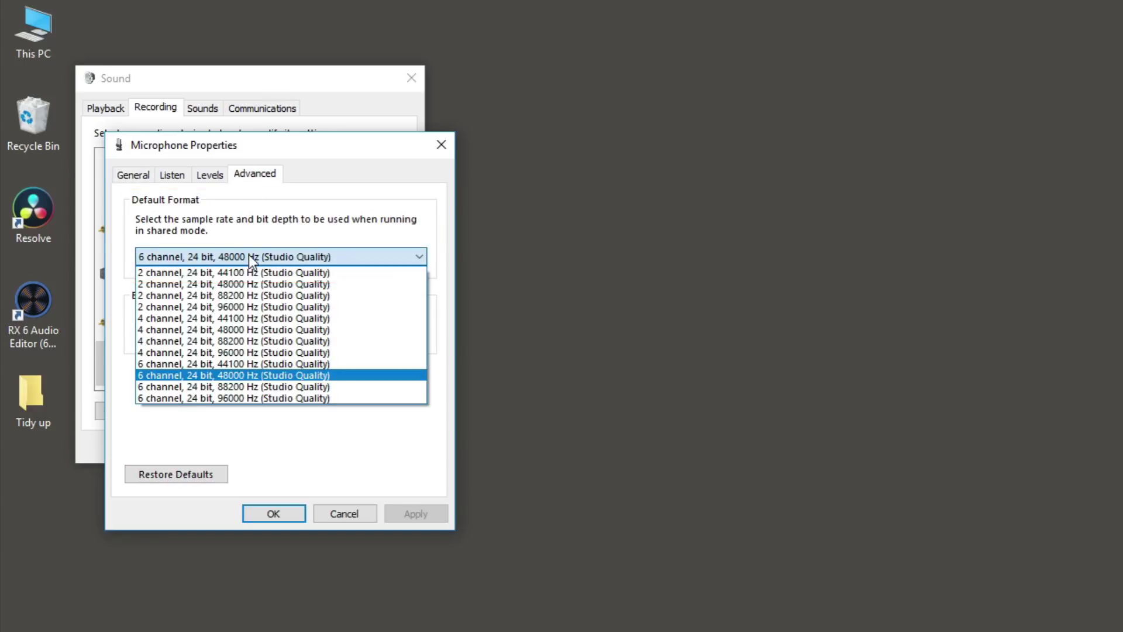
{"action": "left_click", "coordinate": [261, 379]}
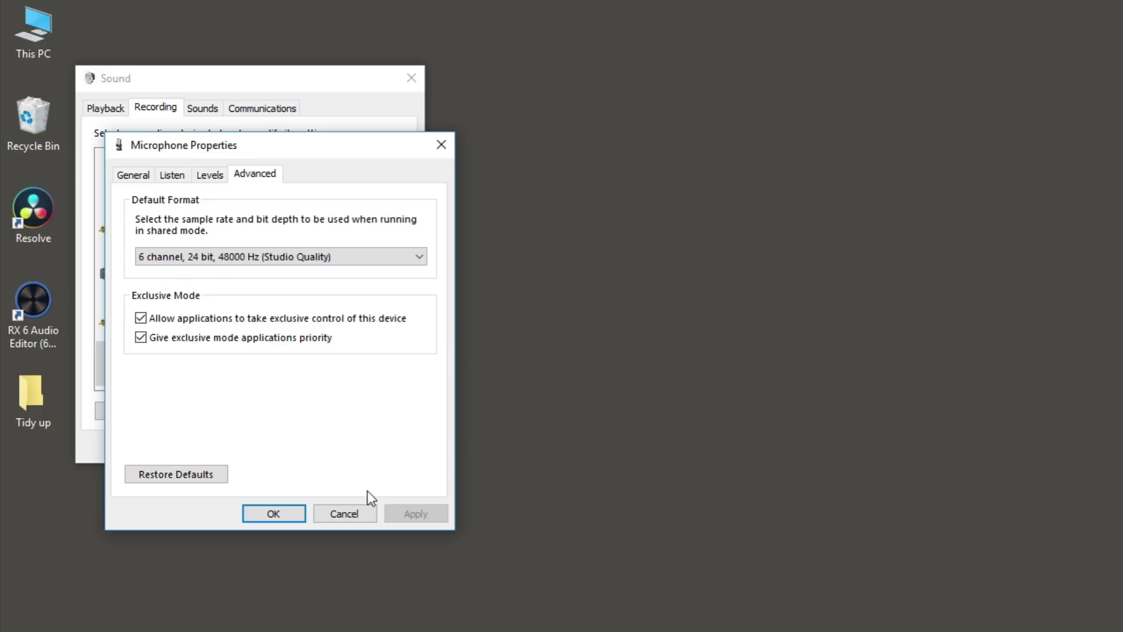
{"action": "left_click", "coordinate": [285, 517]}
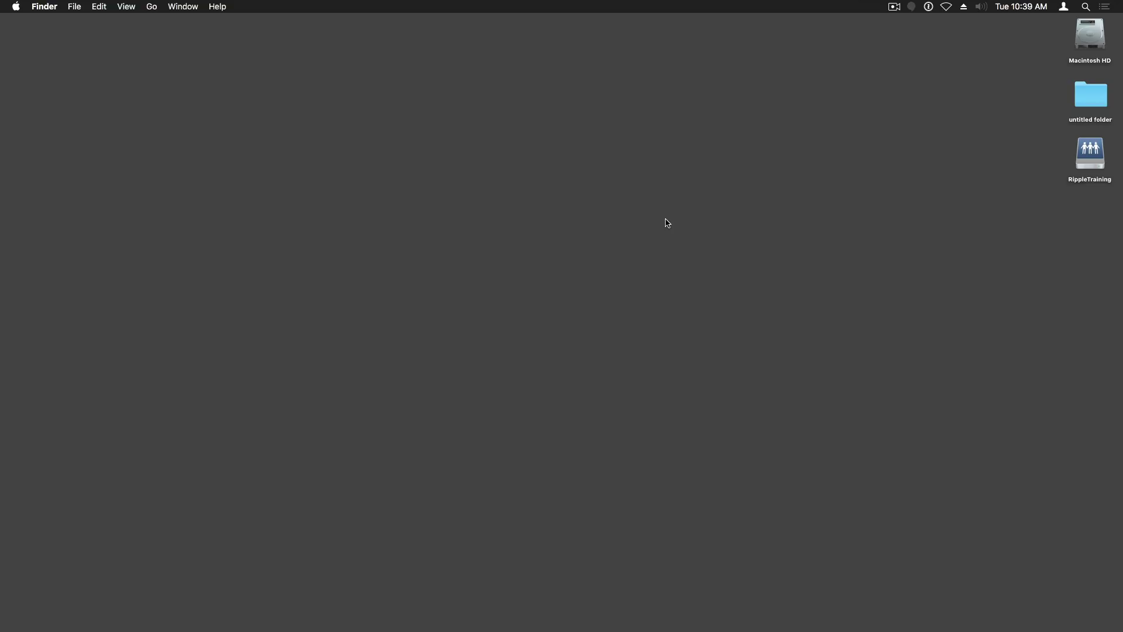
Step: Choose Scarlett 2i4 USB as the input device in macOS Sound preferences
{"action": "left_click", "coordinate": [982, 6]}
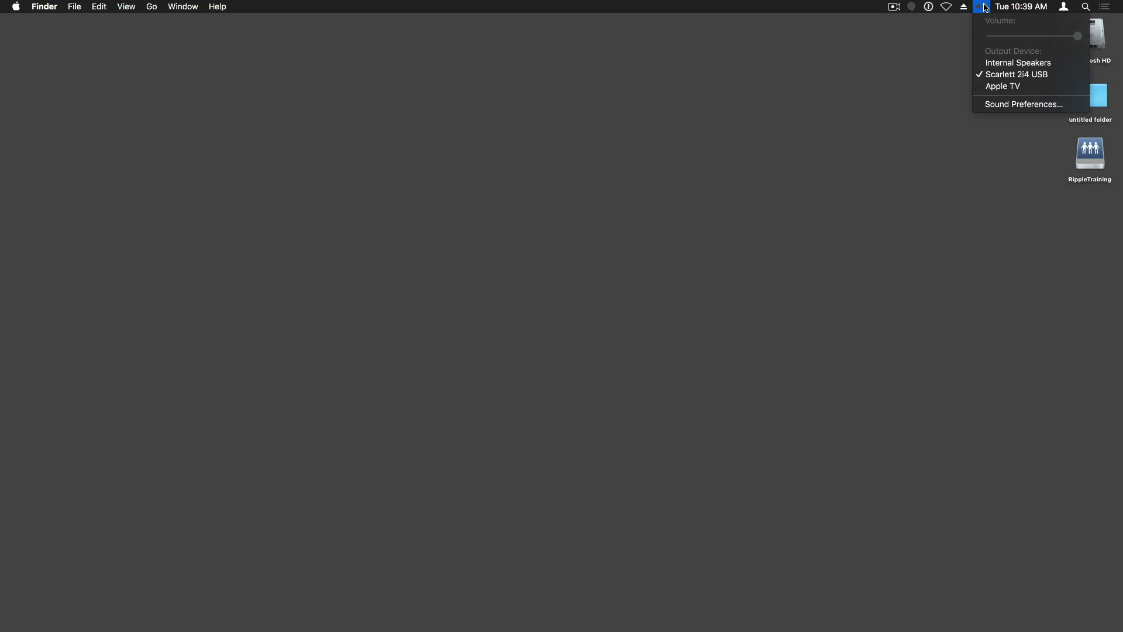
{"action": "left_click", "coordinate": [995, 105]}
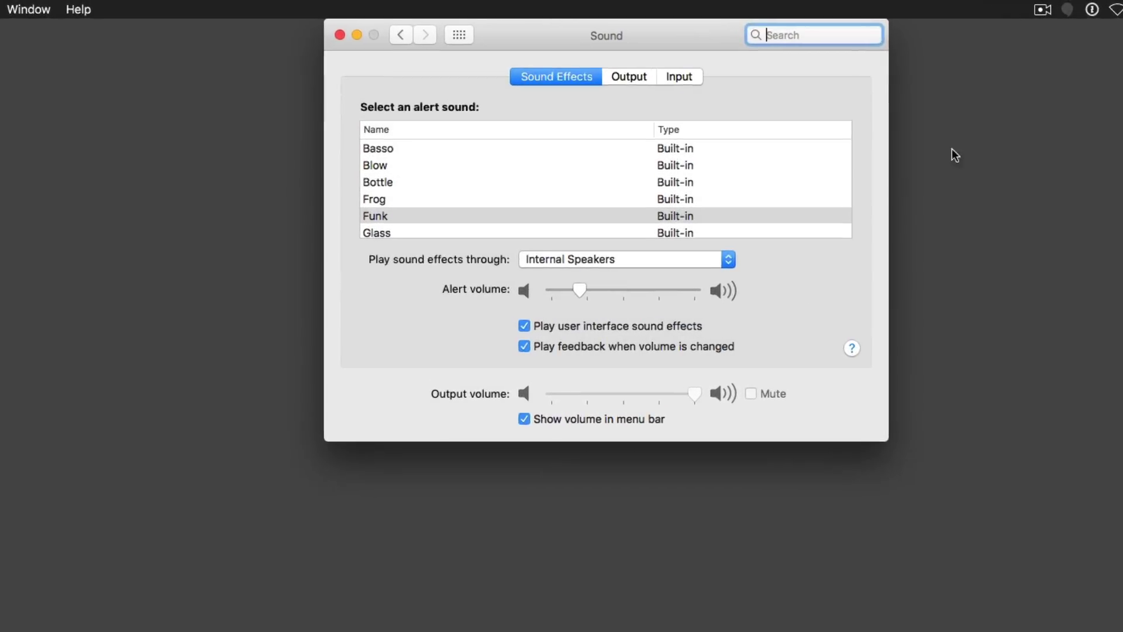
{"action": "left_click", "coordinate": [673, 71]}
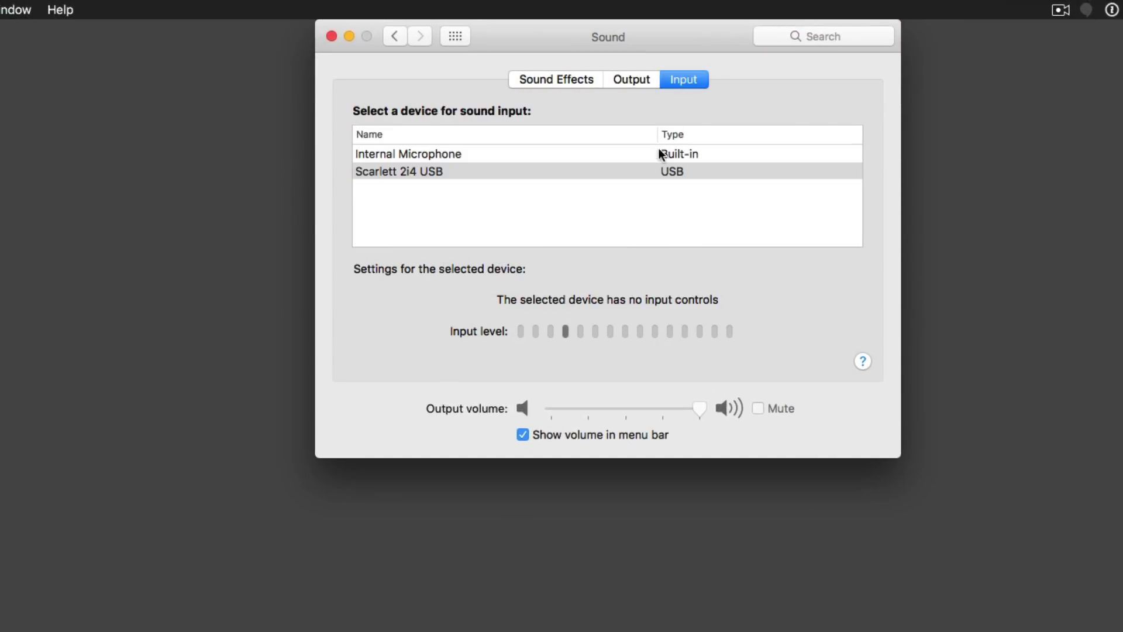
{"action": "left_click", "coordinate": [639, 170]}
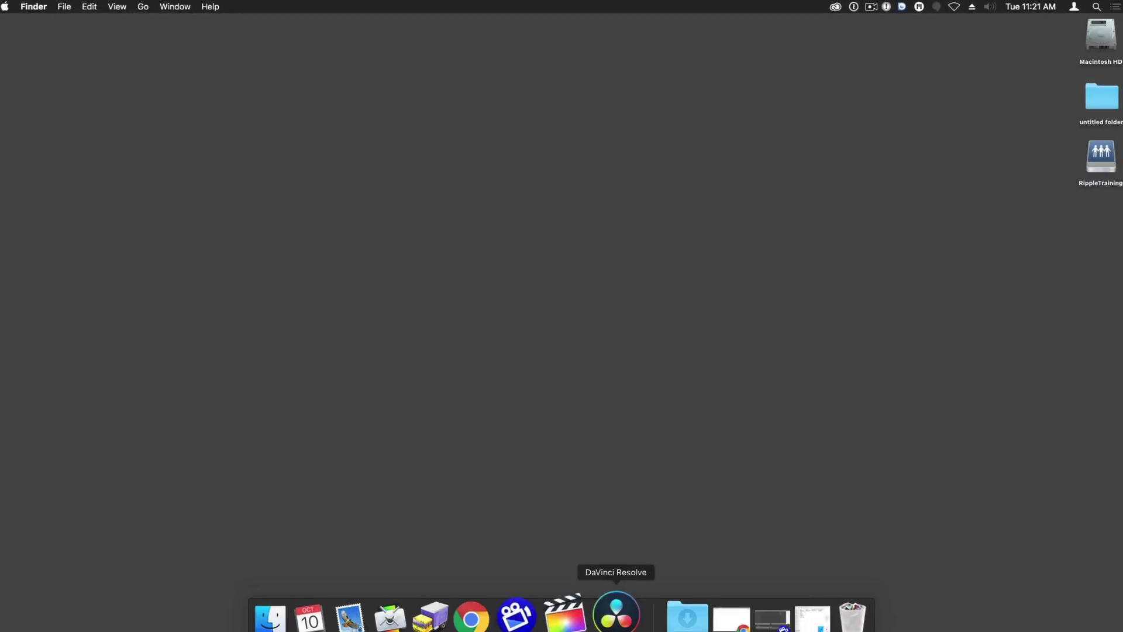
Step: Open the test project in Resolve and float an enlarged video viewer at the lower left
{"action": "left_click", "coordinate": [614, 612]}
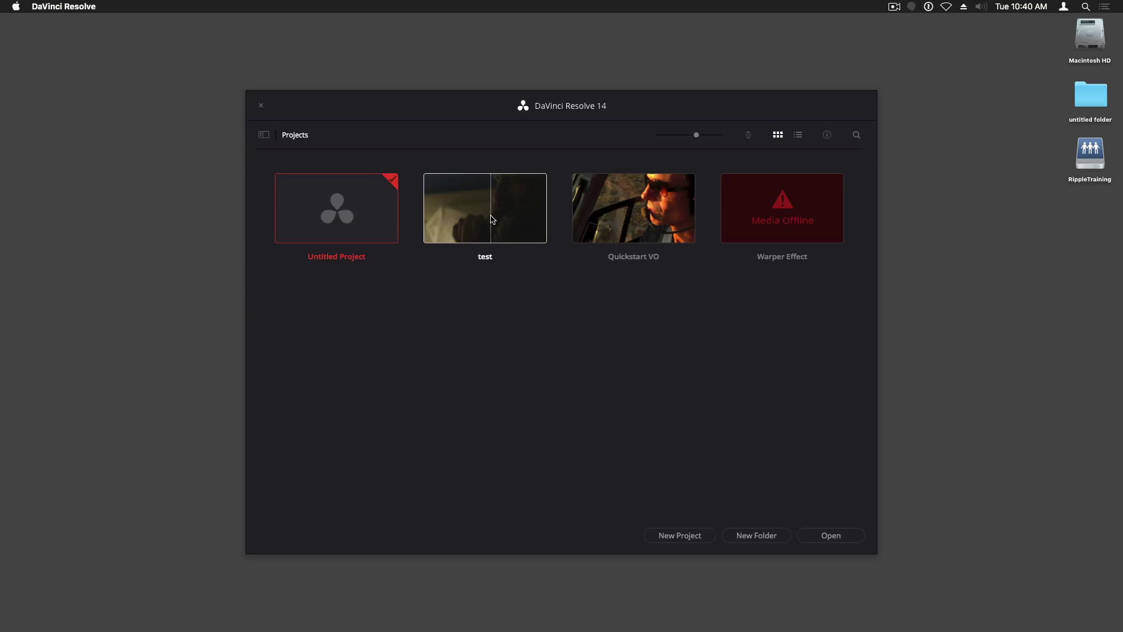
{"action": "double_click", "coordinate": [493, 220]}
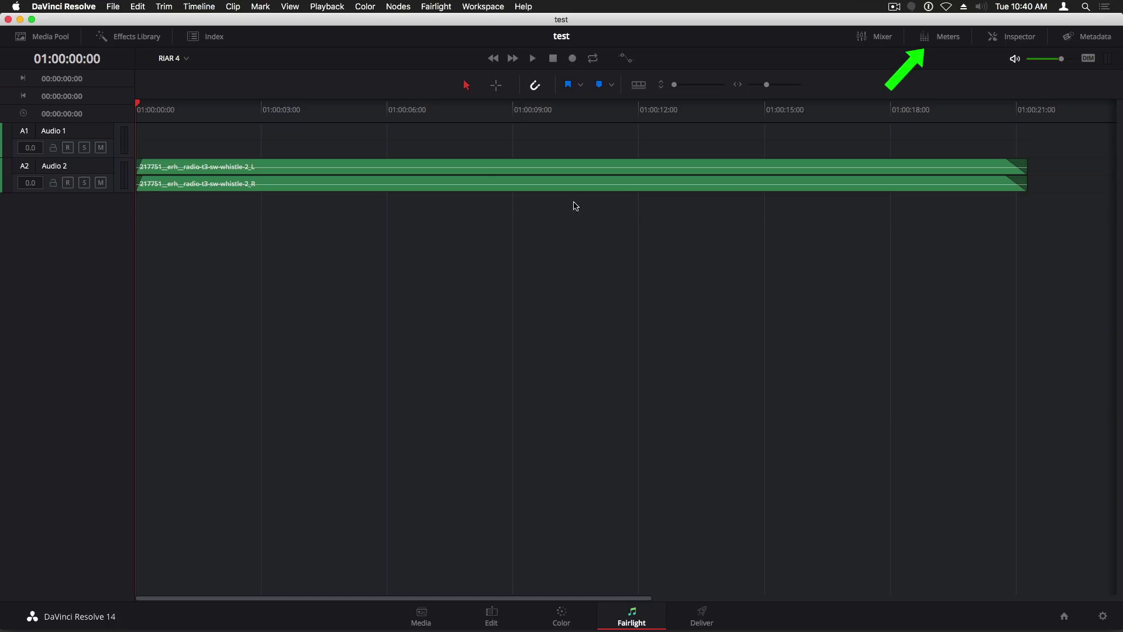
{"action": "left_click", "coordinate": [936, 39]}
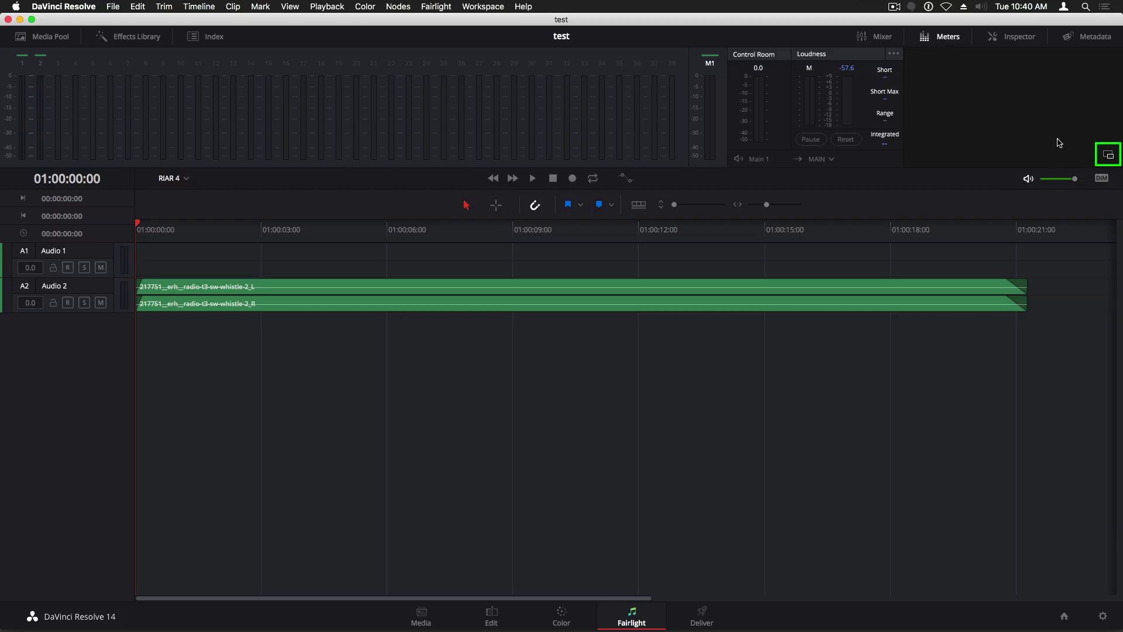
{"action": "left_click", "coordinate": [1107, 157]}
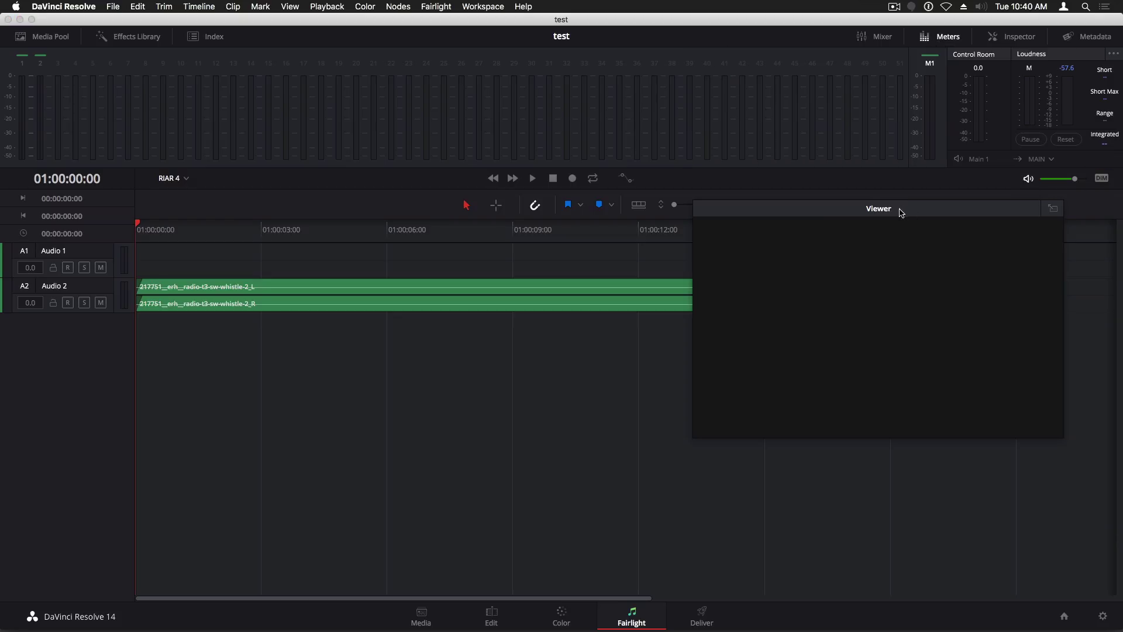
{"action": "left_click_drag", "start_coordinate": [898, 211], "coordinate": [236, 344]}
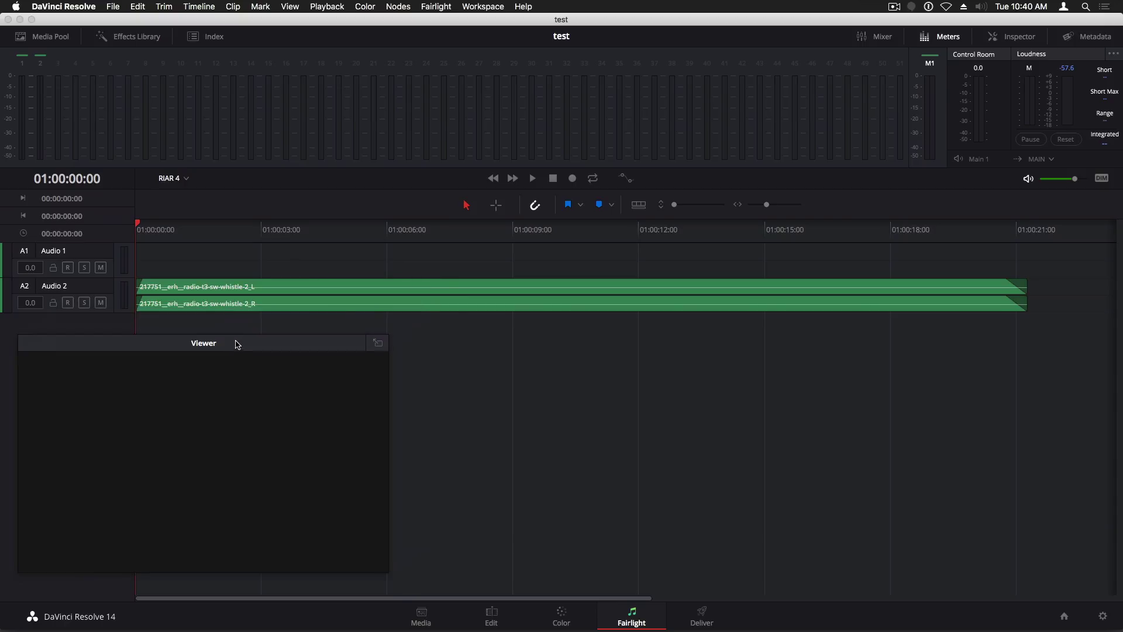
{"action": "left_click_drag", "start_coordinate": [387, 337], "coordinate": [417, 298]}
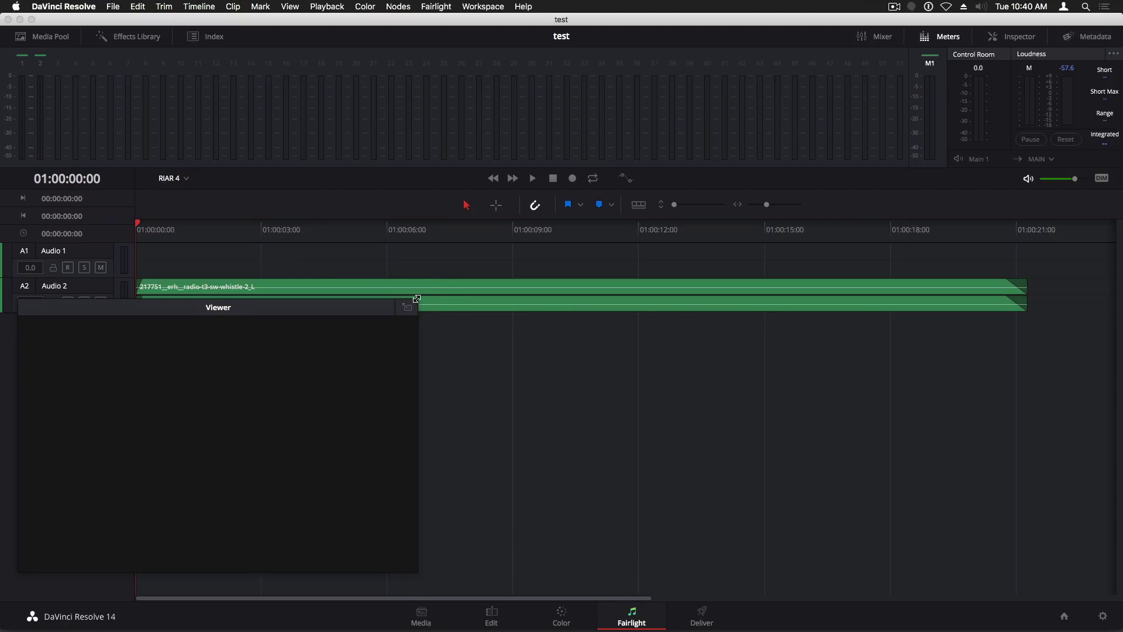
{"action": "mouse_move", "coordinate": [139, 237]}
{"action": "left_mouse_down"}
{"action": "mouse_move", "coordinate": [150, 232]}
{"action": "mouse_move", "coordinate": [139, 234]}
{"action": "left_mouse_up"}
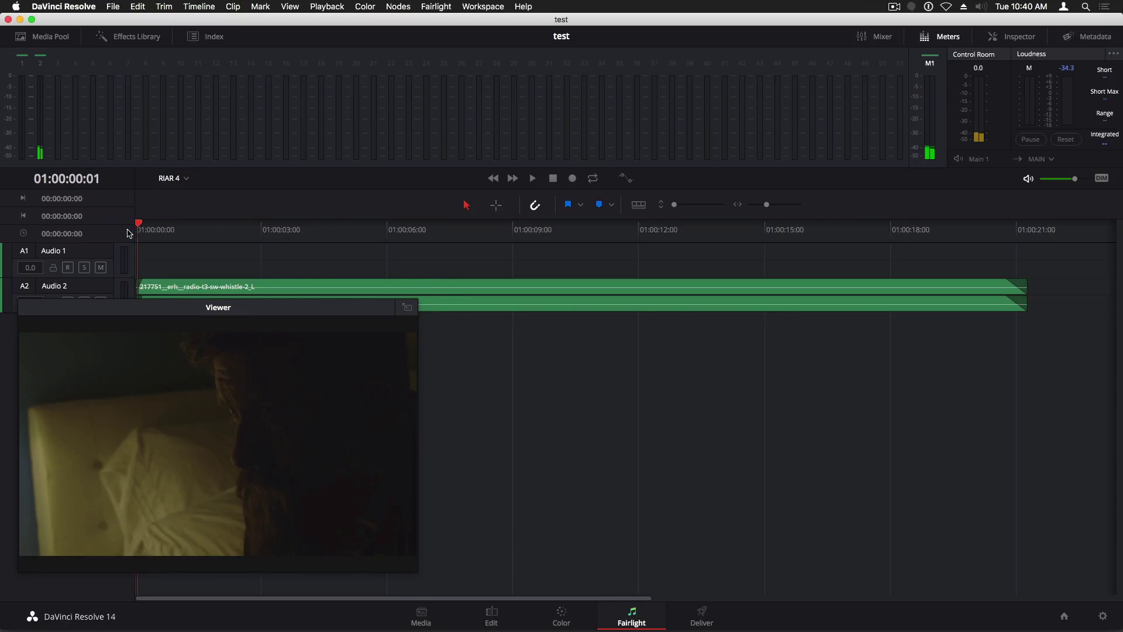
{"action": "left_click", "coordinate": [949, 37]}
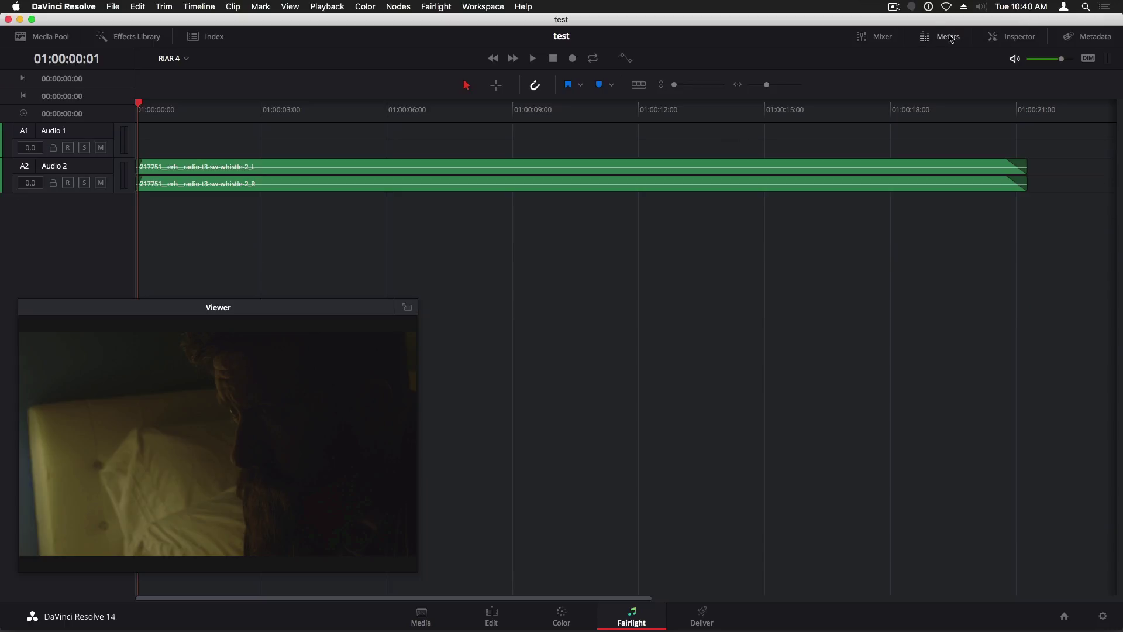
Step: Open the Mixer and choose Input... from A1's No Input field to reach Patch Input/Output
{"action": "left_click", "coordinate": [878, 38]}
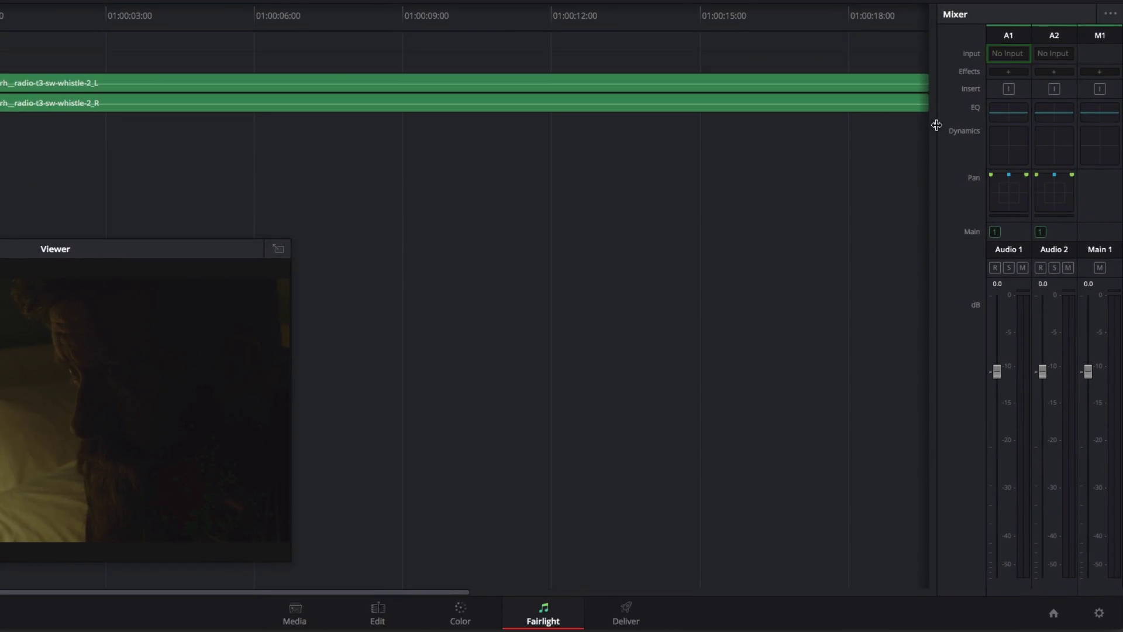
{"action": "left_click", "coordinate": [1004, 54]}
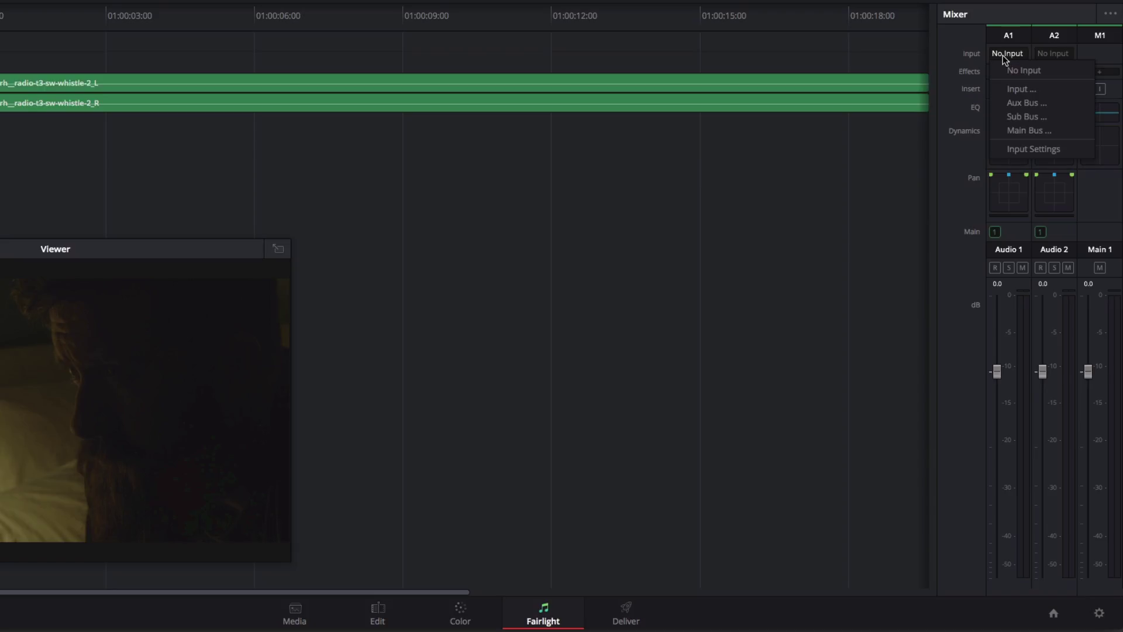
{"action": "left_click", "coordinate": [1001, 88]}
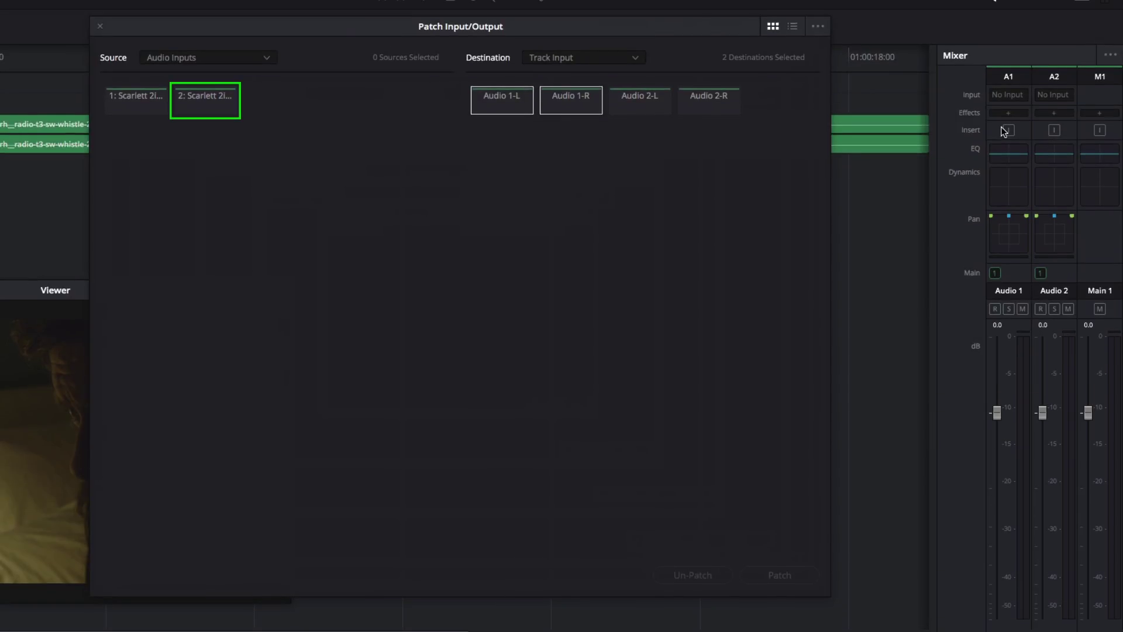
Step: Patch source 2: Scarlett to Audio 1-L and Audio 1-R
{"action": "left_click", "coordinate": [214, 110]}
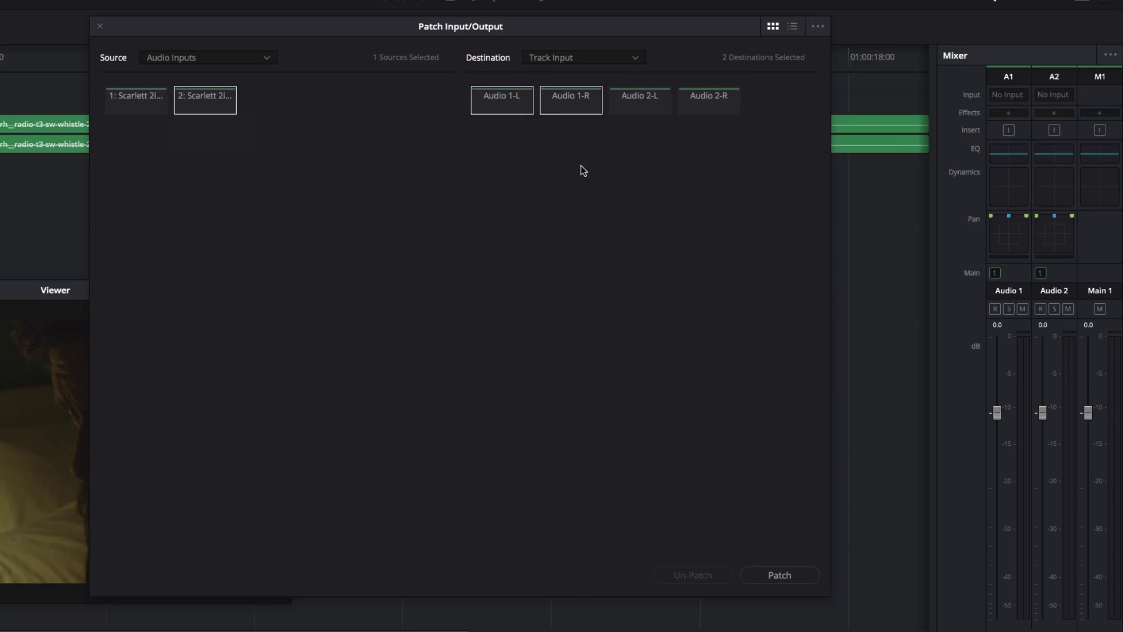
{"action": "left_click", "coordinate": [778, 576]}
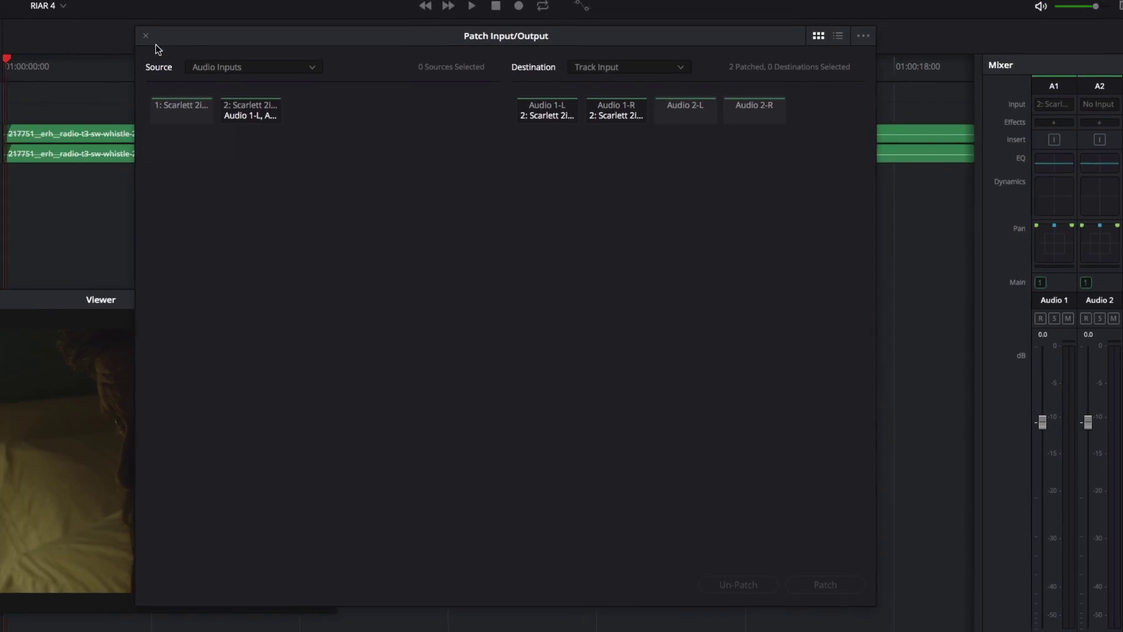
Step: Record-arm Audio 1 and open its Input Settings, showing mic gain 33 and record level 0.0
{"action": "left_click", "coordinate": [146, 36]}
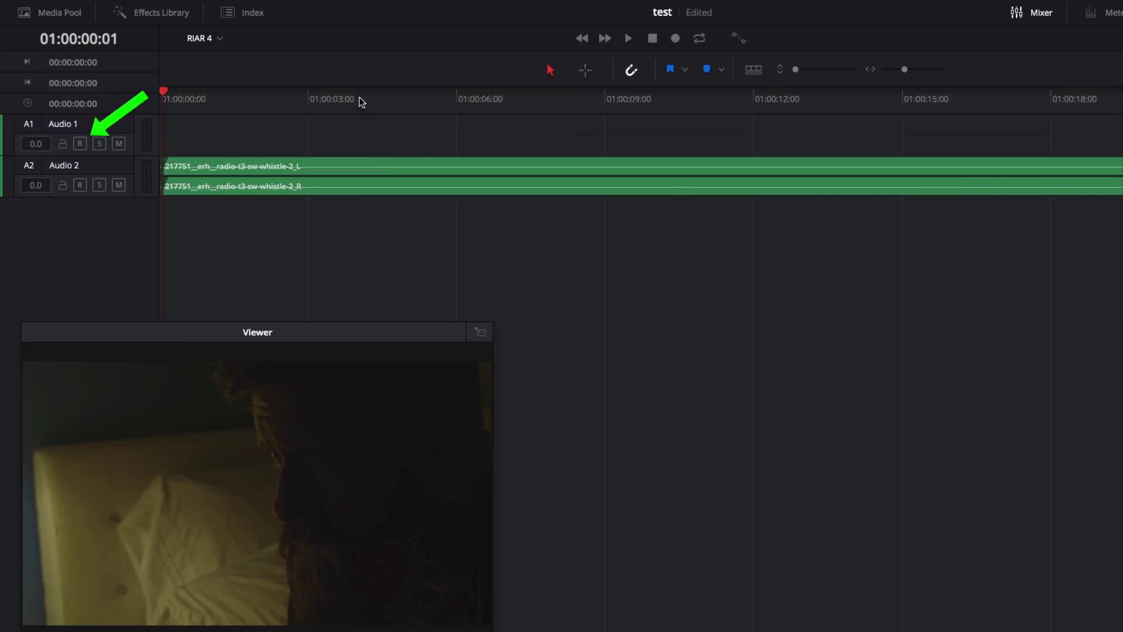
{"action": "left_click", "coordinate": [80, 143]}
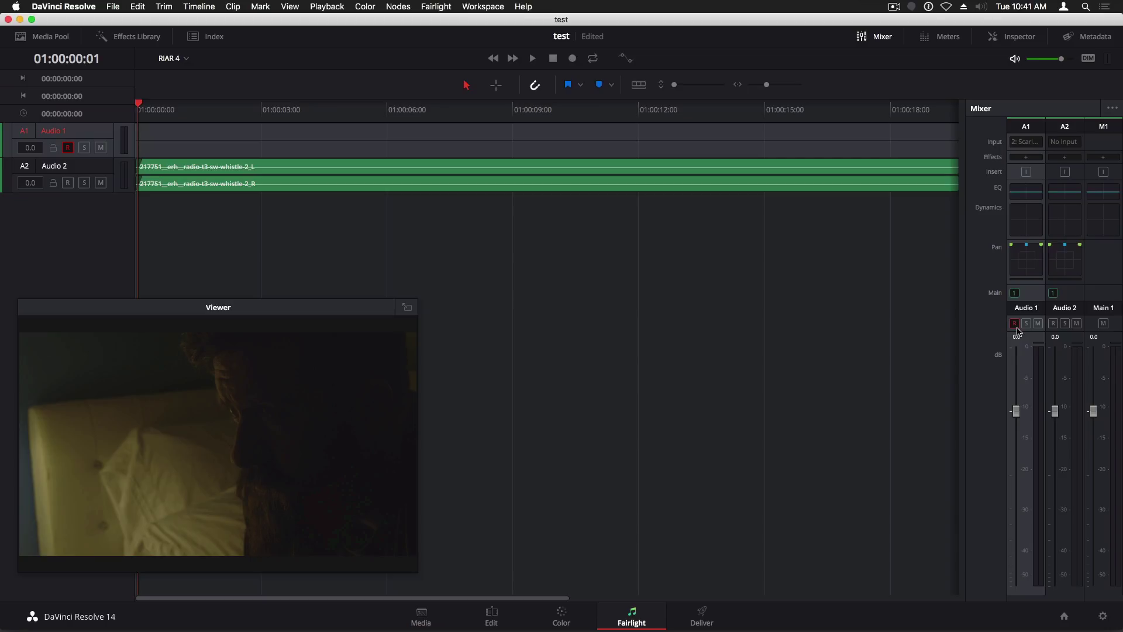
{"action": "left_click", "coordinate": [1026, 142]}
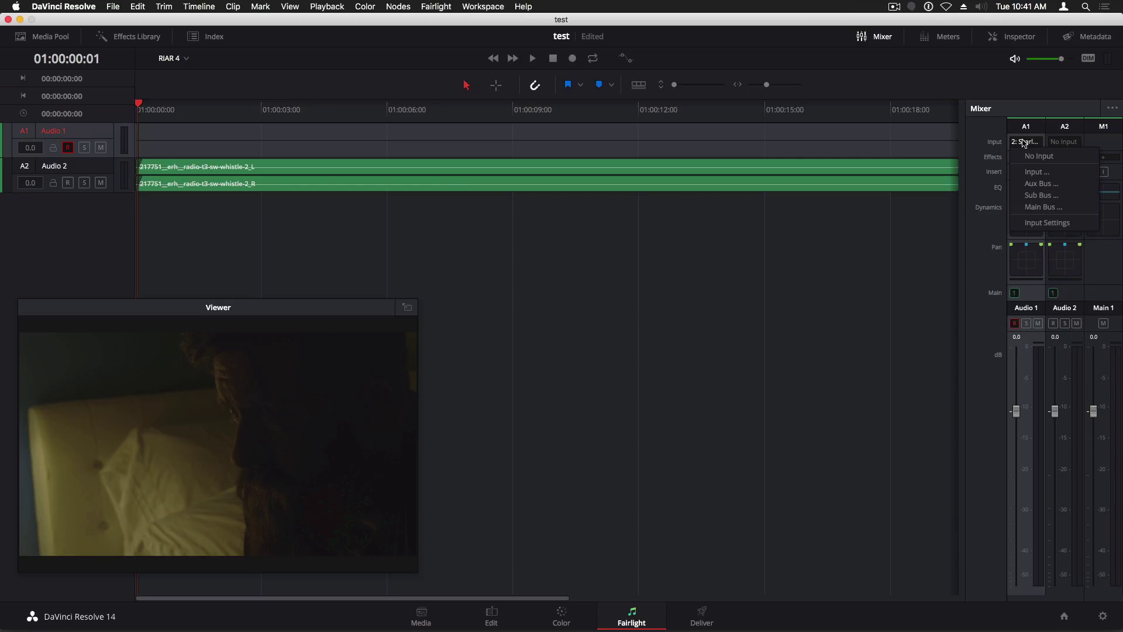
{"action": "left_click", "coordinate": [1033, 222]}
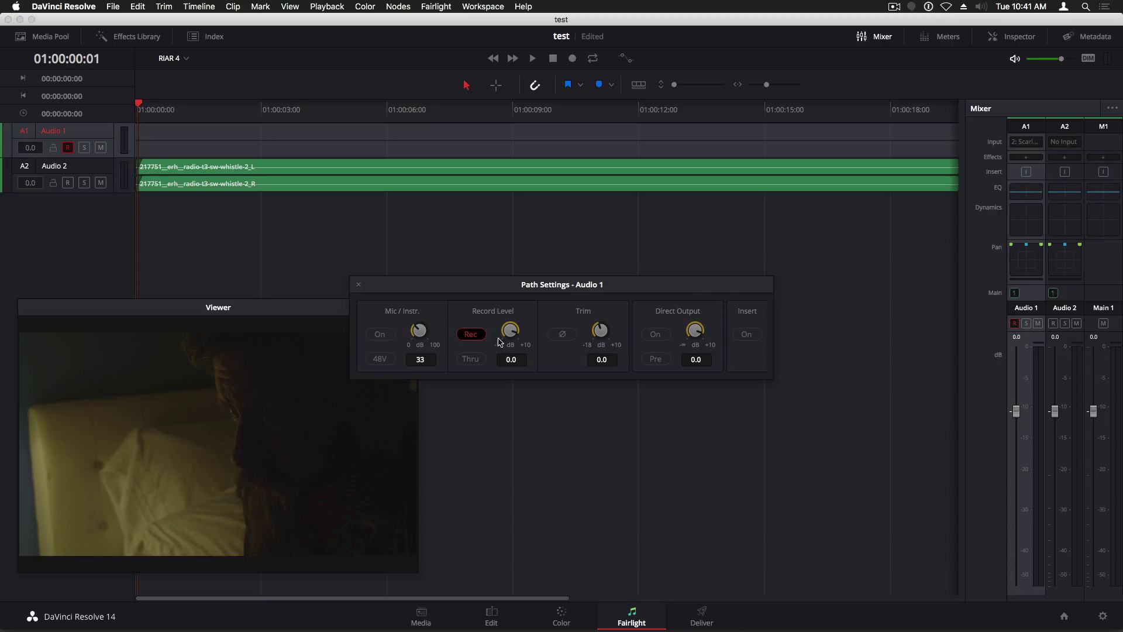
Step: Record take FL_capture_2017-10-10_1054 on Audio 1, stopping around 01:00:19:19
{"action": "left_click", "coordinate": [358, 285]}
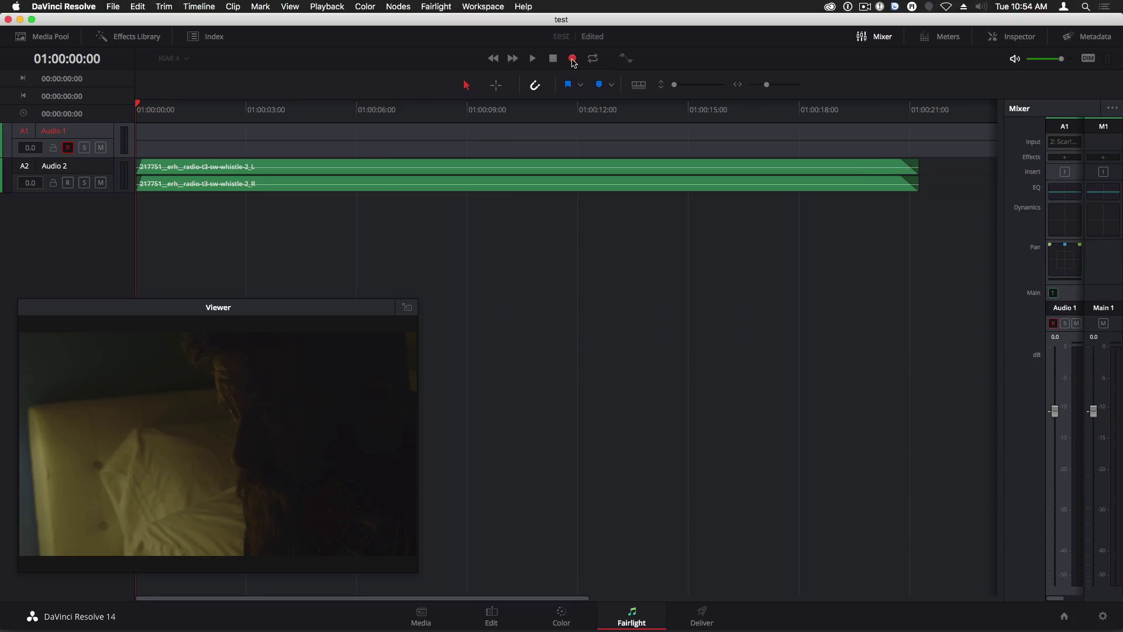
{"action": "left_click", "coordinate": [573, 59]}
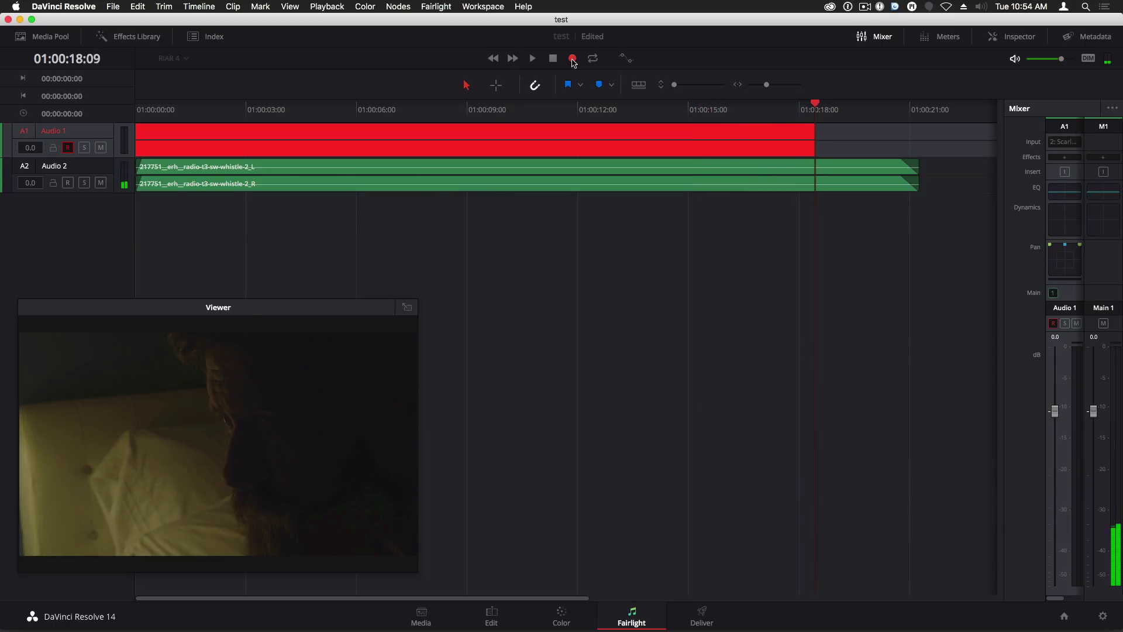
{"action": "left_click", "coordinate": [553, 59]}
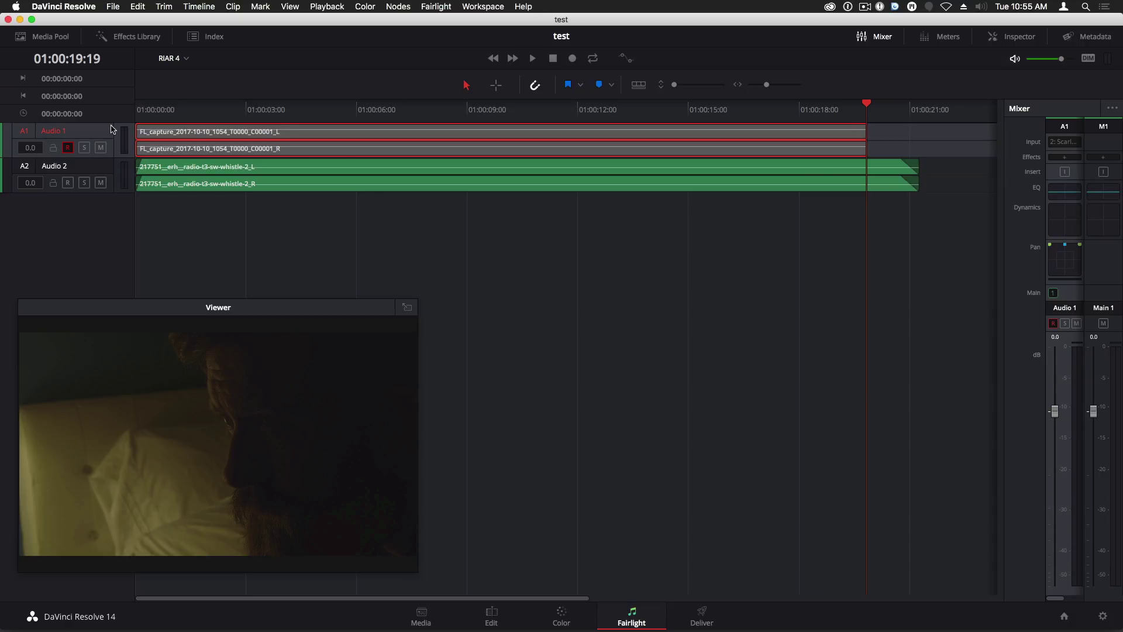
Step: Record a short new take from the timeline start, then enable View > Show Audio Track Layers
{"action": "left_click", "coordinate": [136, 112]}
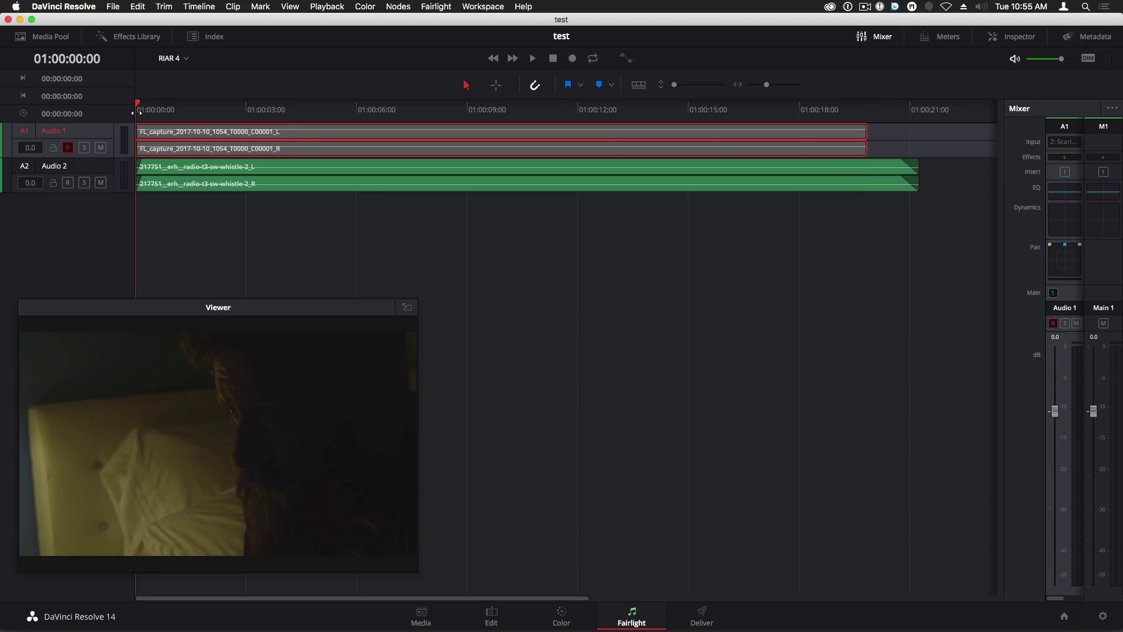
{"action": "left_click", "coordinate": [573, 58]}
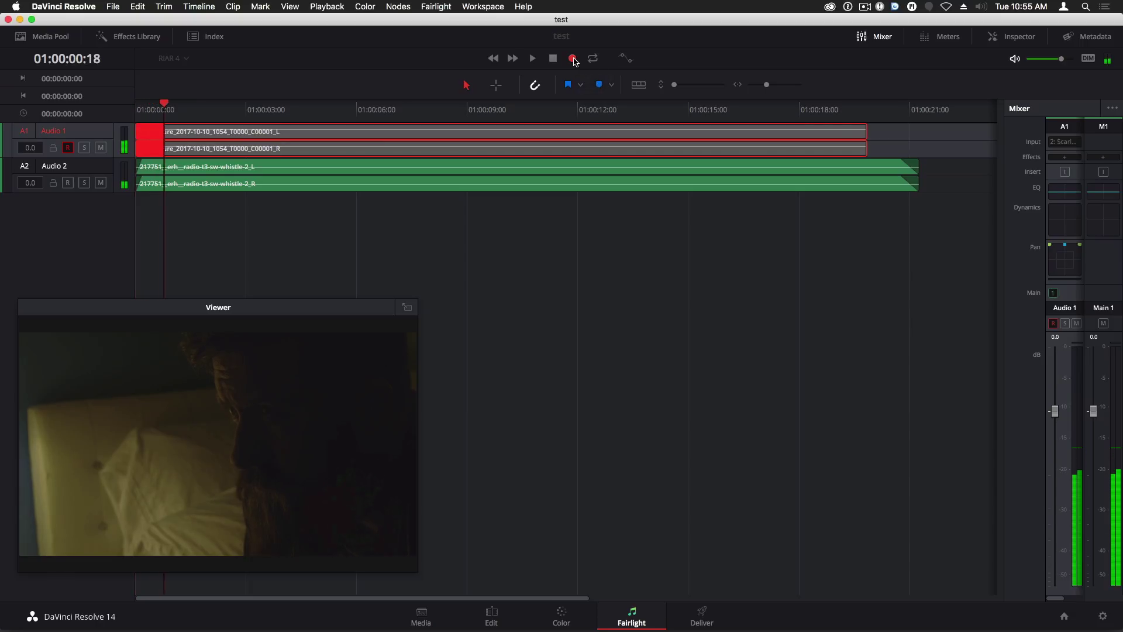
{"action": "left_click", "coordinate": [552, 58]}
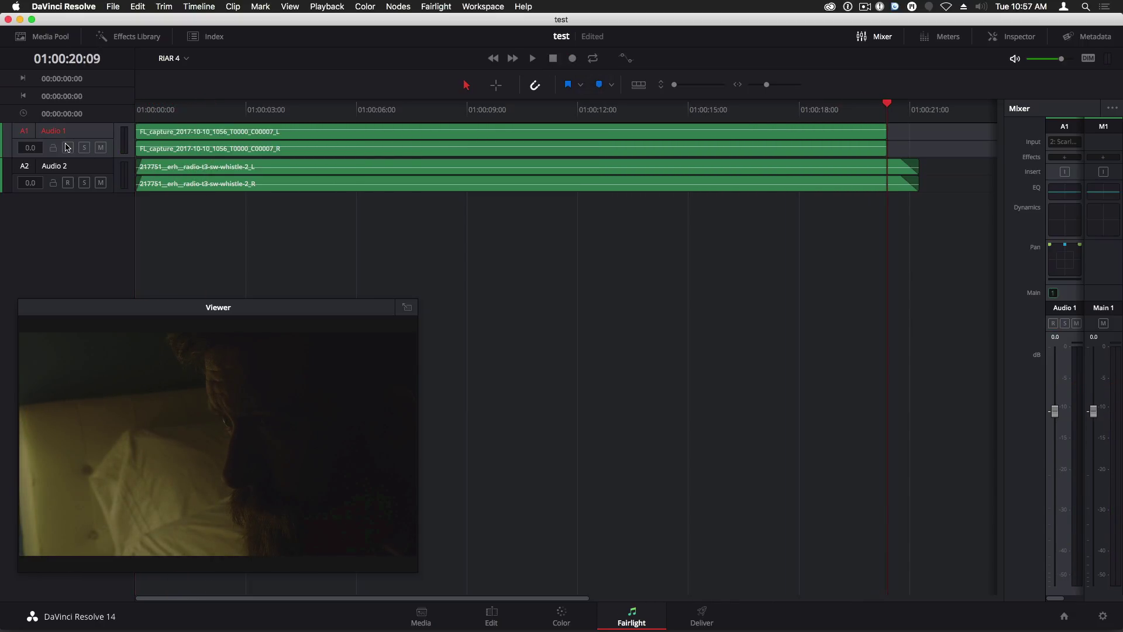
{"action": "left_click", "coordinate": [290, 7]}
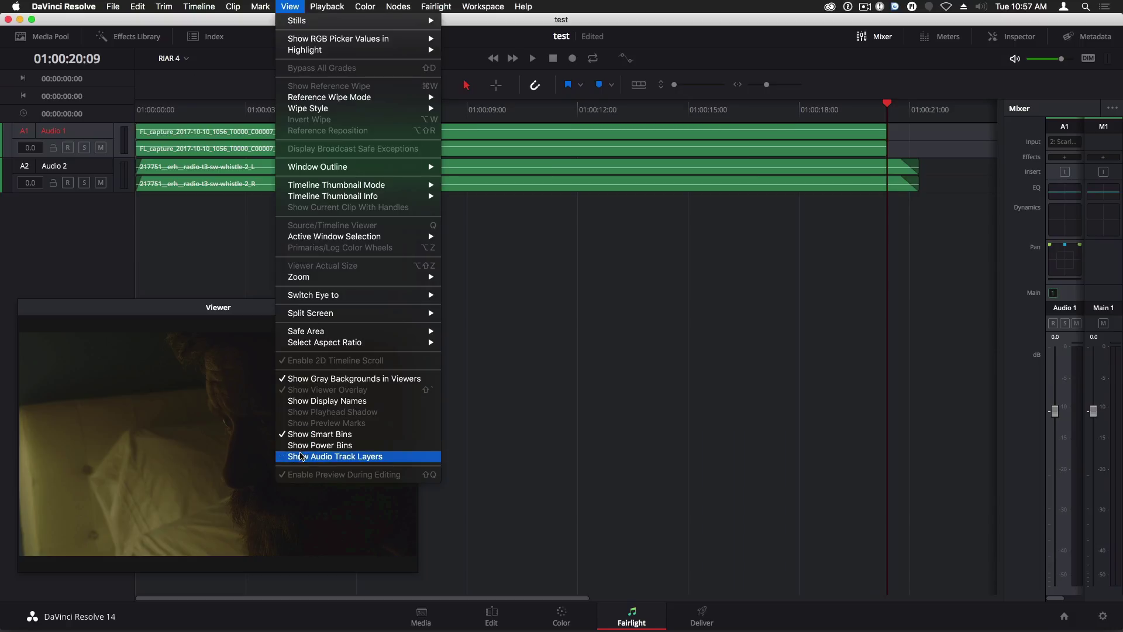
{"action": "left_click", "coordinate": [300, 456]}
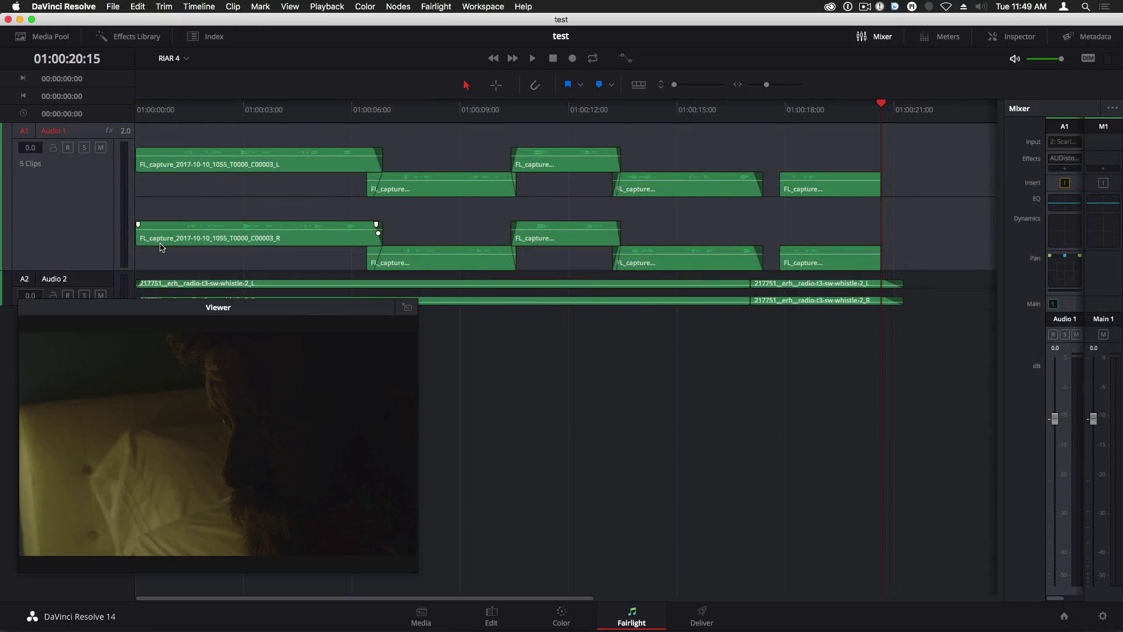
Step: Select the first take, enlarge and recentre the floating viewer, and play the layered Audio 1 takes from the start
{"action": "left_click", "coordinate": [162, 248]}
{"action": "left_click_drag", "start_coordinate": [224, 309], "coordinate": [239, 296]}
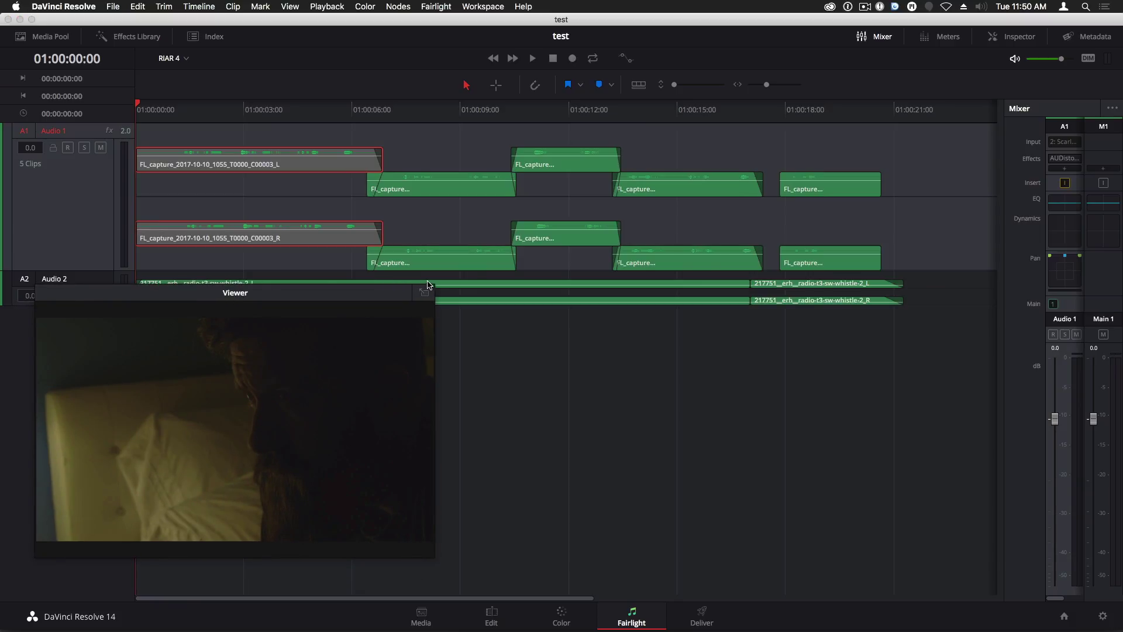
{"action": "left_click_drag", "start_coordinate": [433, 285], "coordinate": [575, 236]}
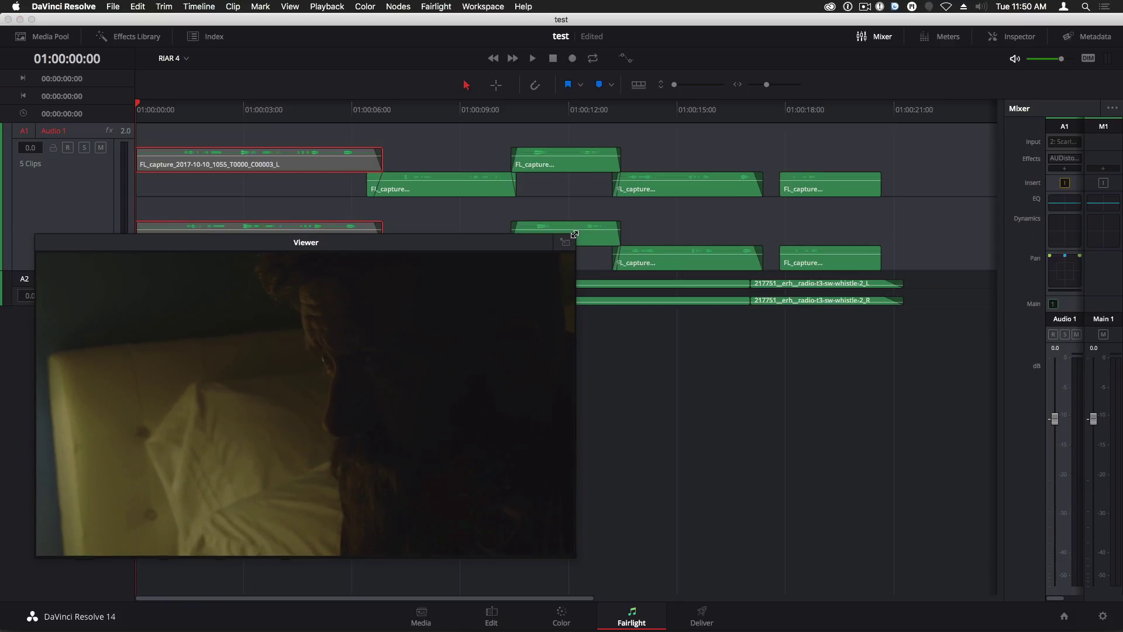
{"action": "left_click_drag", "start_coordinate": [340, 255], "coordinate": [484, 291]}
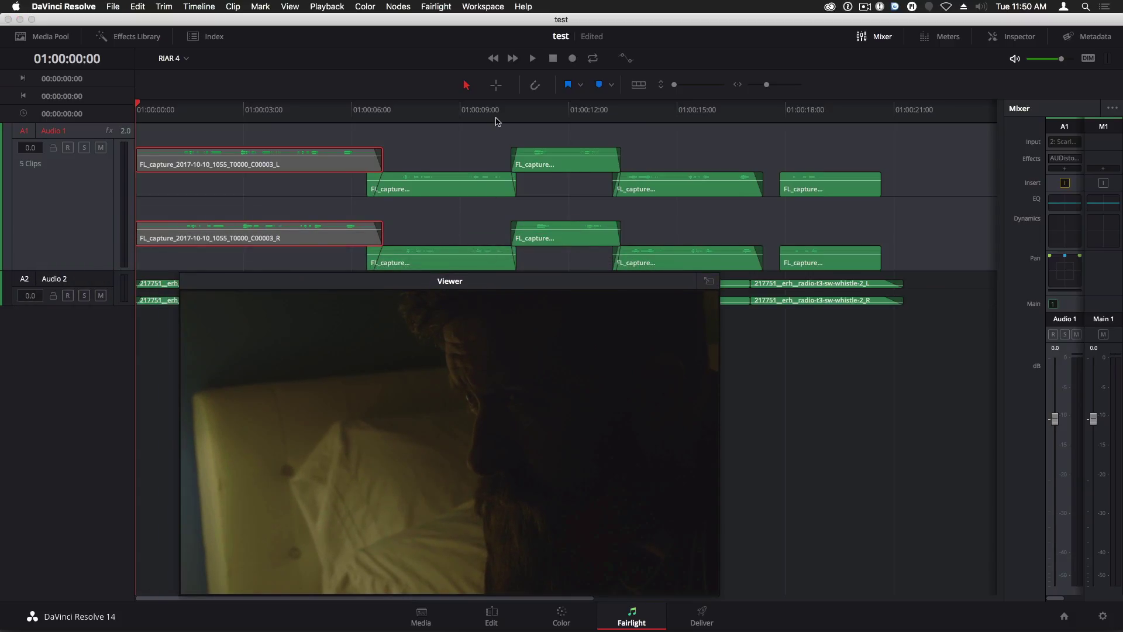
{"action": "left_click", "coordinate": [532, 59]}
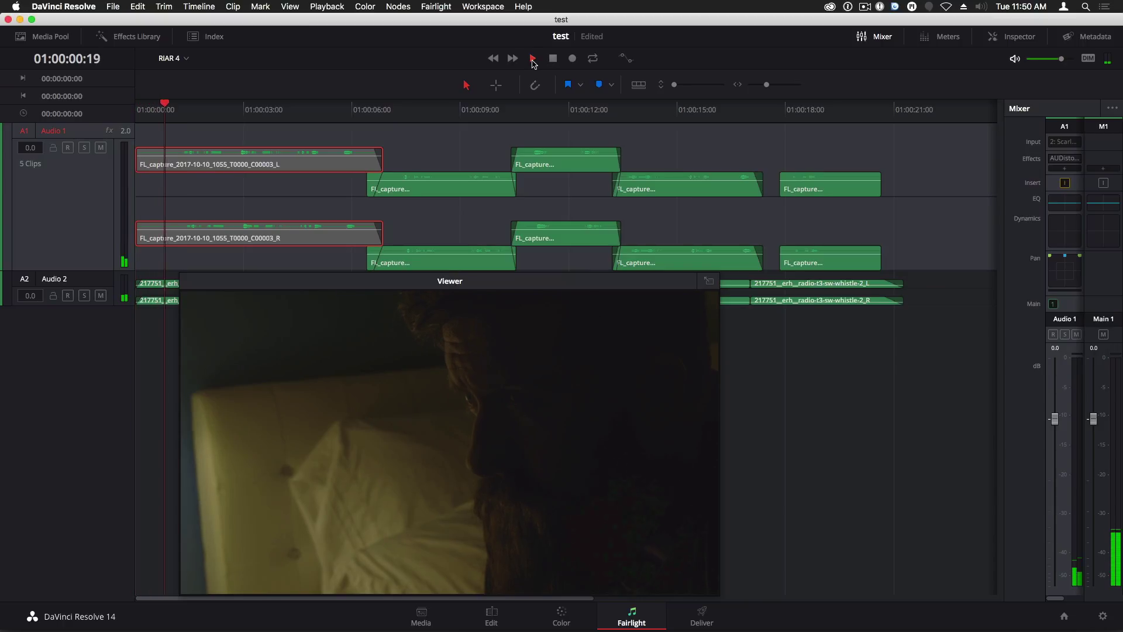